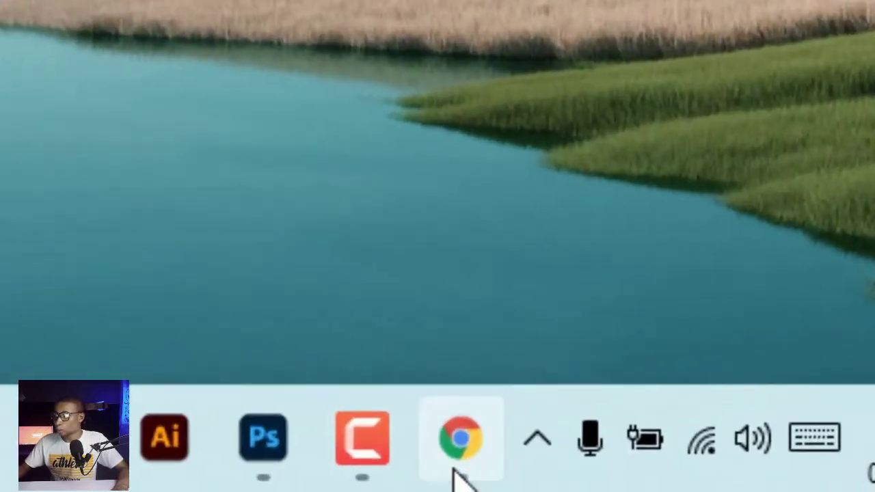
Launch Google Chrome from the Windows taskbar
{"action": "left_click", "coordinate": [682, 476]}
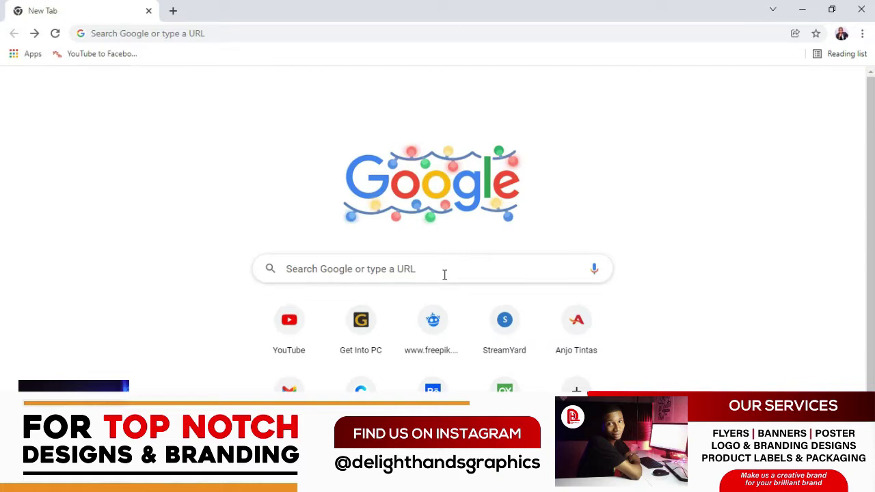
{"action": "left_click", "coordinate": [466, 269]}
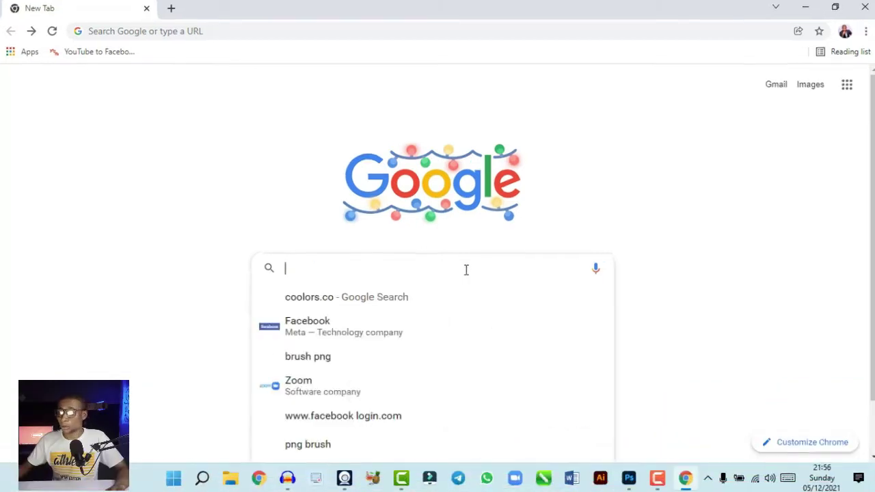
{"action": "type", "text": "w"}
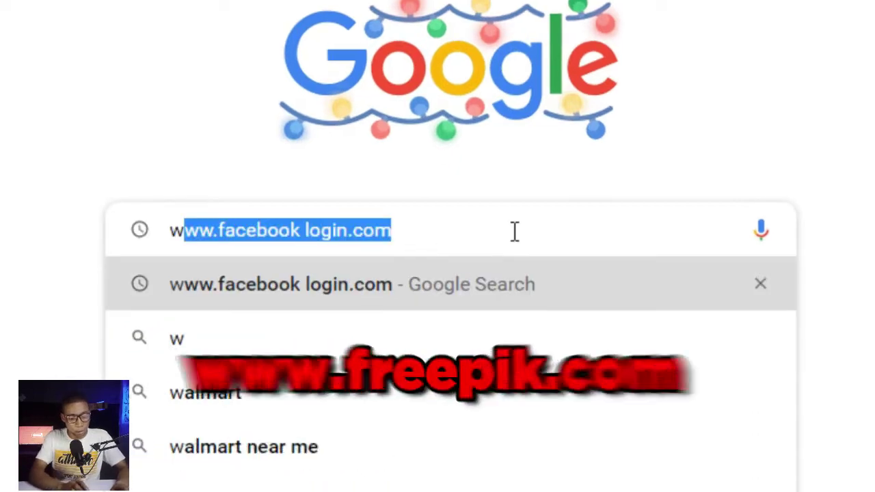
{"action": "type", "text": "ww.free"}
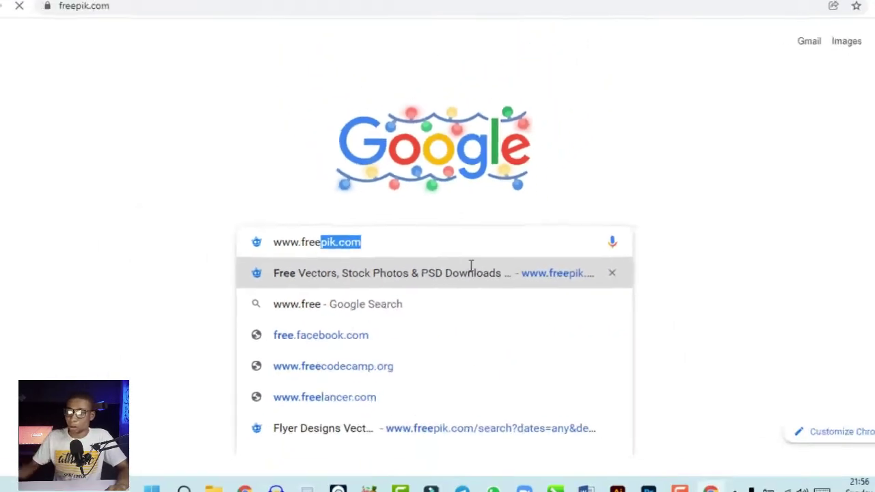
{"action": "key", "text": "Return"}
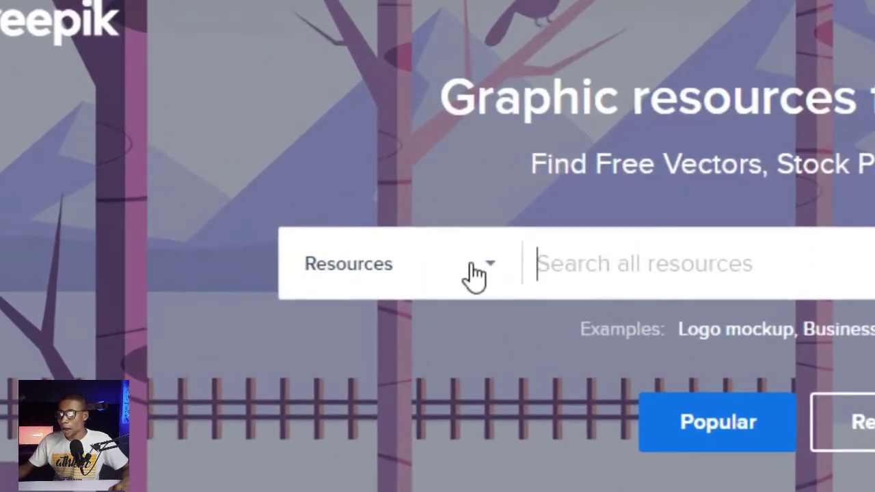
Search Freepik for '3d text effect' with the Free and Psd filters applied
{"action": "left_click", "coordinate": [487, 268]}
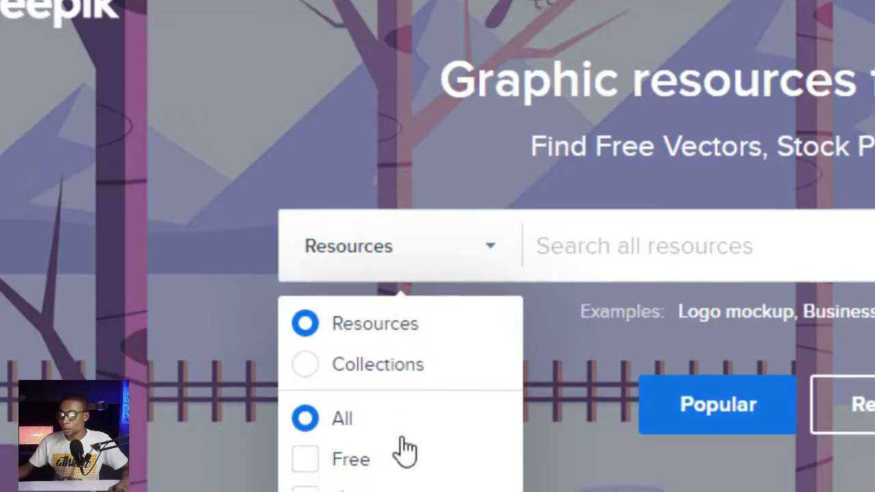
{"action": "left_click", "coordinate": [312, 466]}
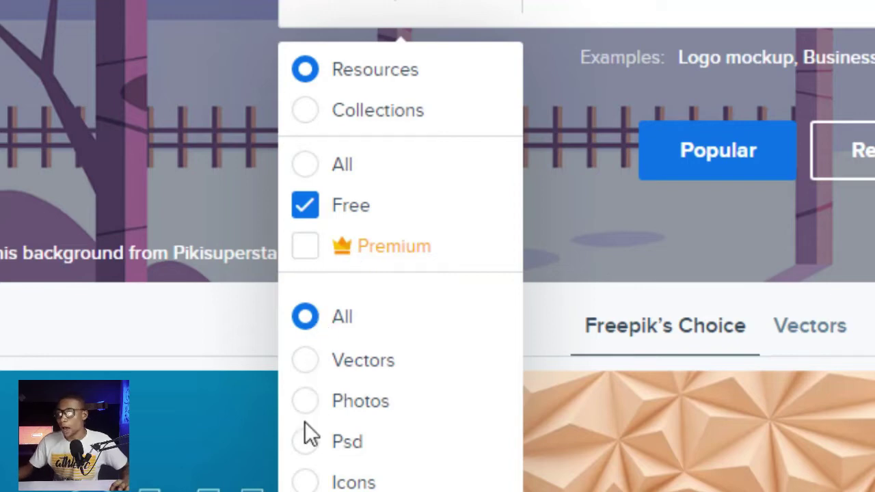
{"action": "left_click", "coordinate": [357, 451]}
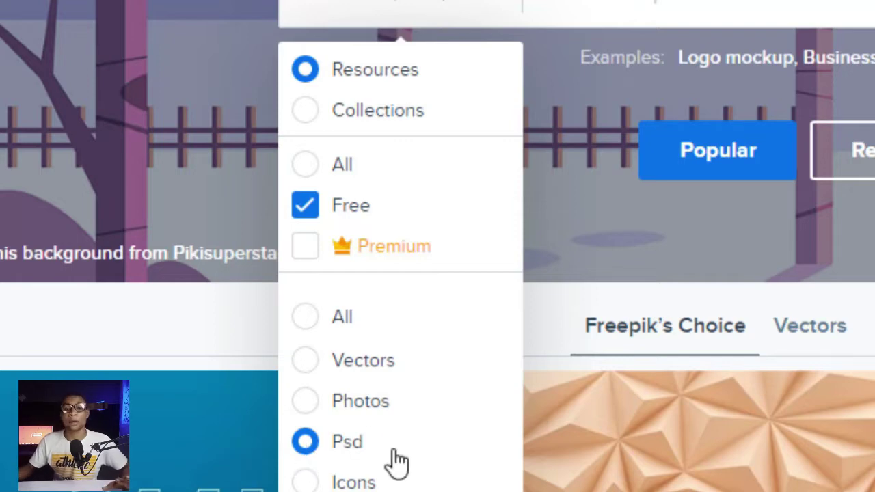
{"action": "left_click", "coordinate": [638, 256]}
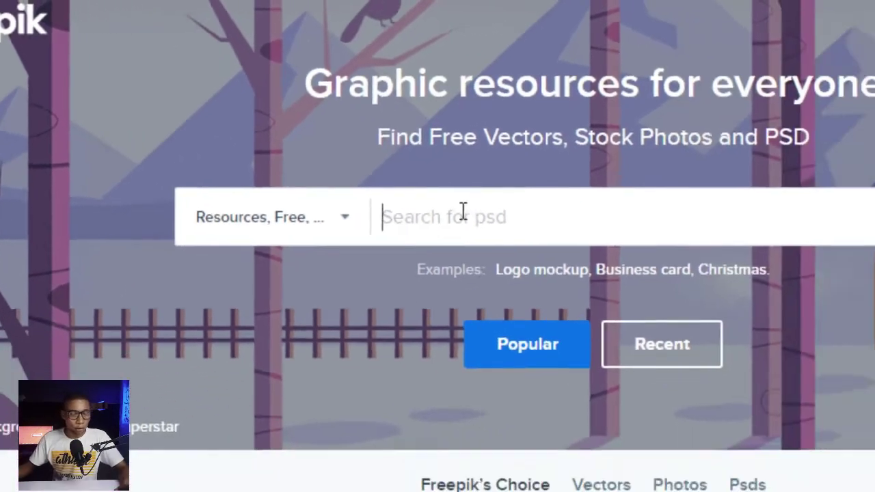
{"action": "type", "text": "3d"}
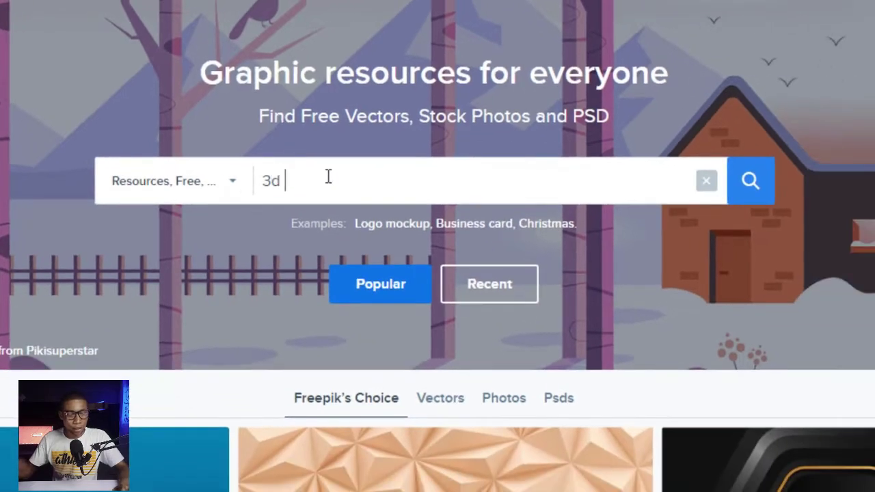
{"action": "type", "text": " text effect"}
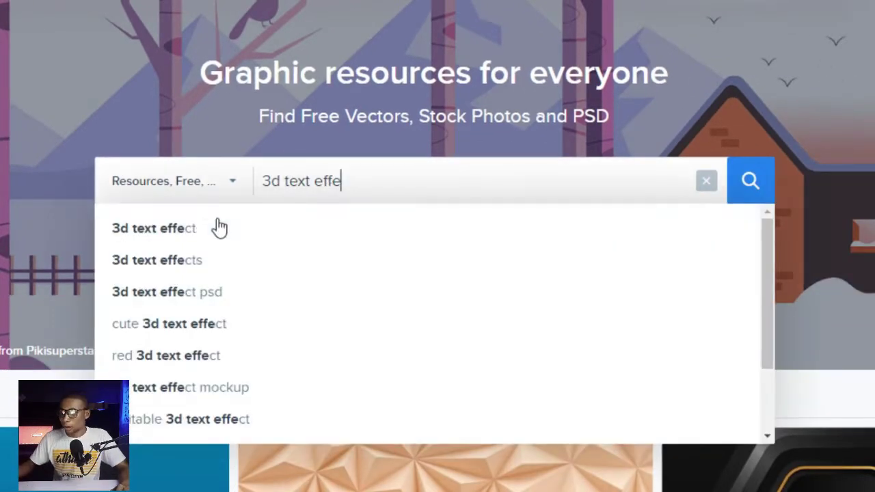
{"action": "key", "text": "Return"}
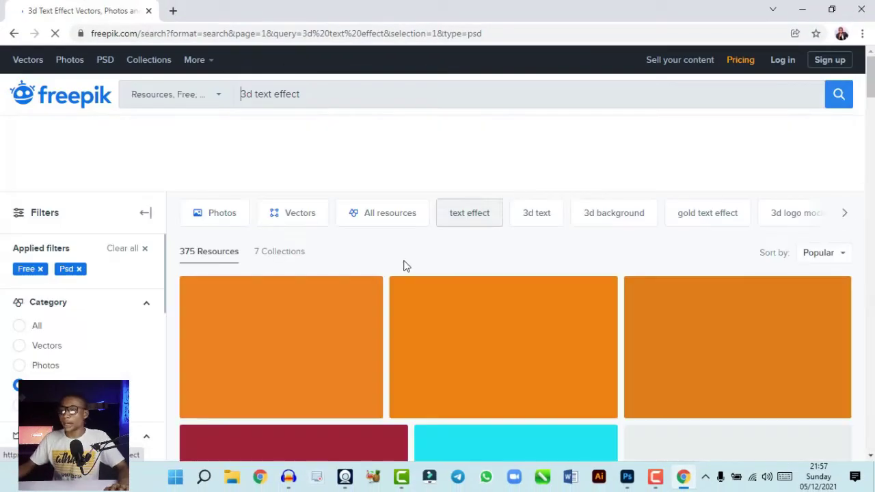
{"action": "scroll", "coordinate": [404, 266], "scroll_direction": "down", "scroll_amount": 1}
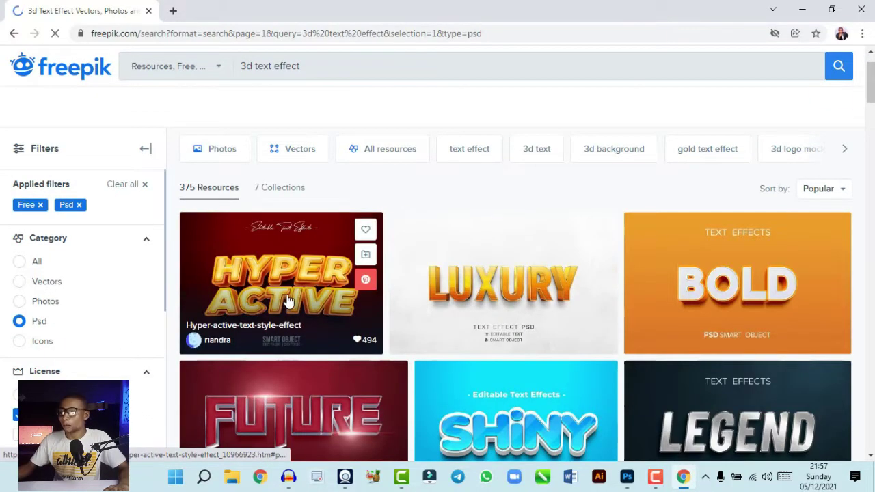
{"action": "scroll", "coordinate": [478, 273], "scroll_direction": "down", "scroll_amount": 1}
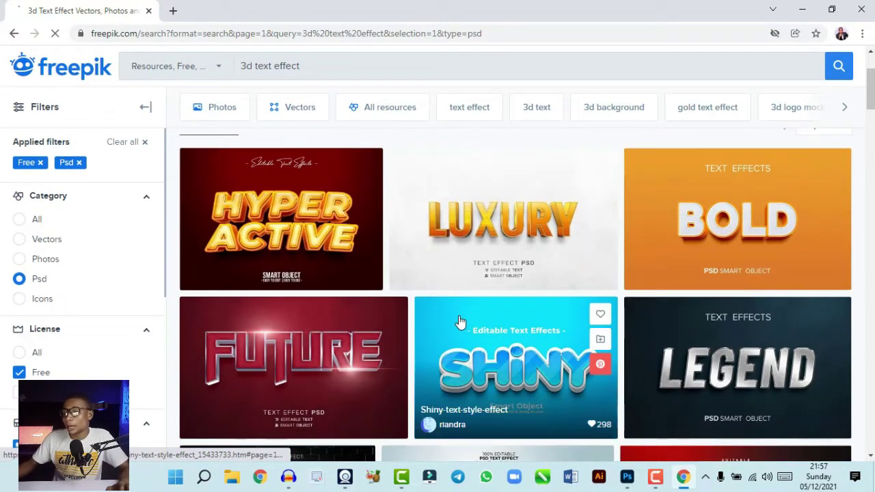
{"action": "scroll", "coordinate": [628, 300], "scroll_direction": "down", "scroll_amount": 3}
{"action": "scroll", "coordinate": [412, 340], "scroll_direction": "down", "scroll_amount": 2}
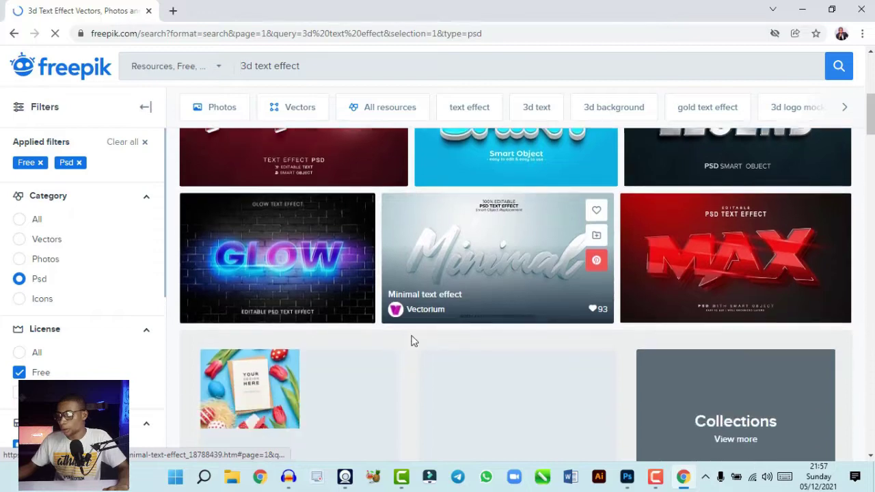
{"action": "scroll", "coordinate": [423, 311], "scroll_direction": "down", "scroll_amount": 2}
{"action": "scroll", "coordinate": [423, 310], "scroll_direction": "down", "scroll_amount": 4}
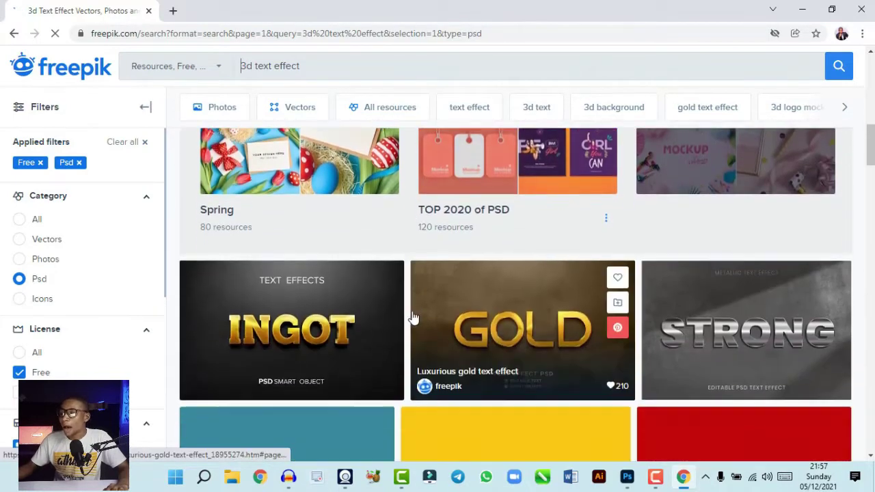
{"action": "scroll", "coordinate": [393, 328], "scroll_direction": "down", "scroll_amount": 1}
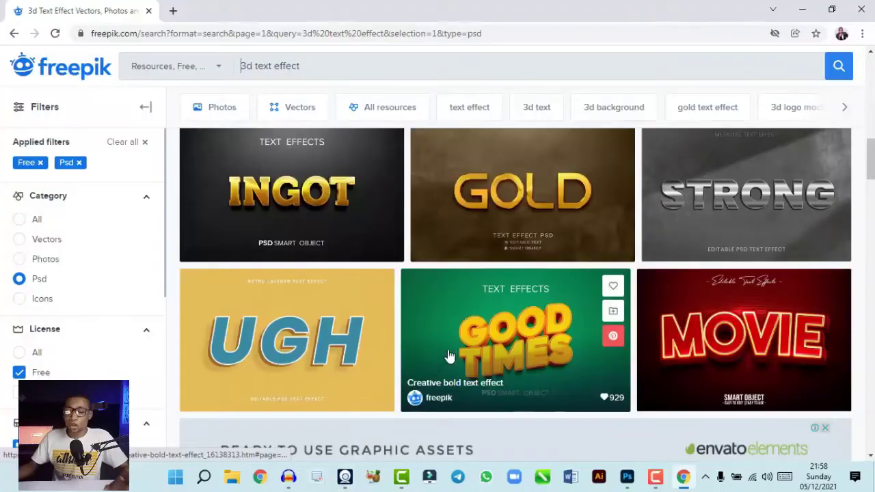
{"action": "scroll", "coordinate": [513, 315], "scroll_direction": "down", "scroll_amount": 8}
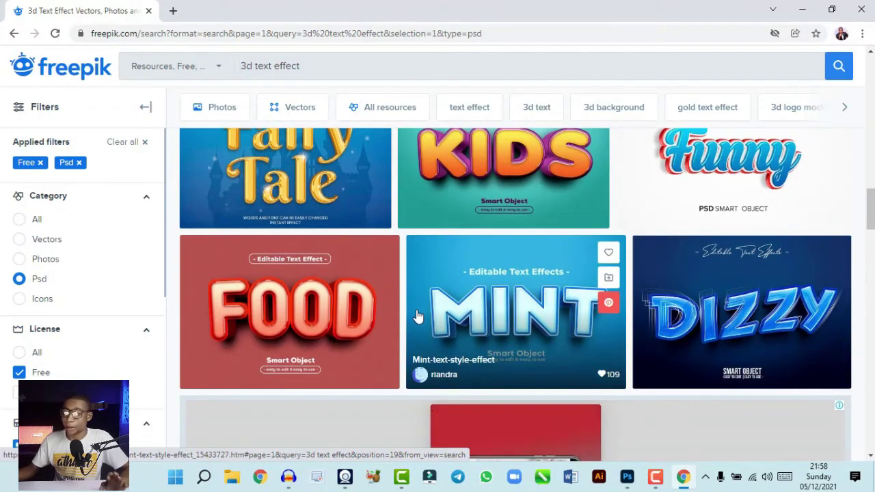
{"action": "scroll", "coordinate": [519, 293], "scroll_direction": "up", "scroll_amount": 2}
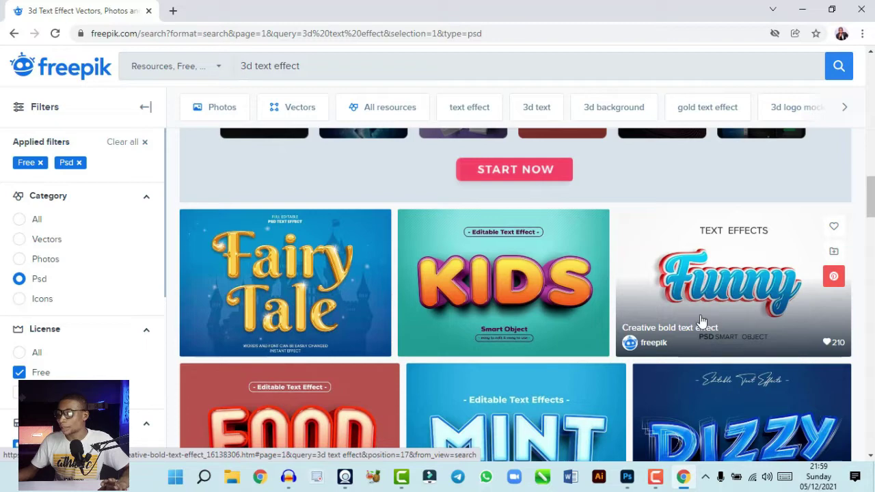
{"action": "scroll", "coordinate": [700, 319], "scroll_direction": "down", "scroll_amount": 1}
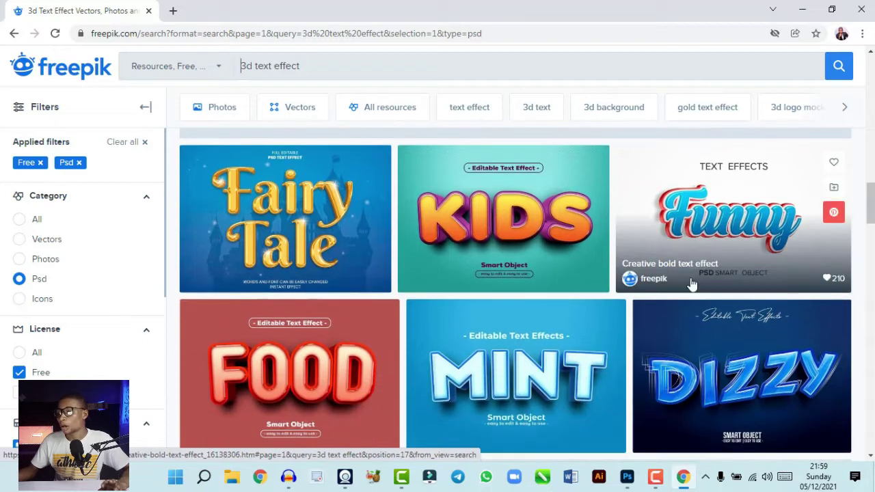
Download the free Creative bold text effect PSD as a zip file
{"action": "left_click", "coordinate": [716, 224]}
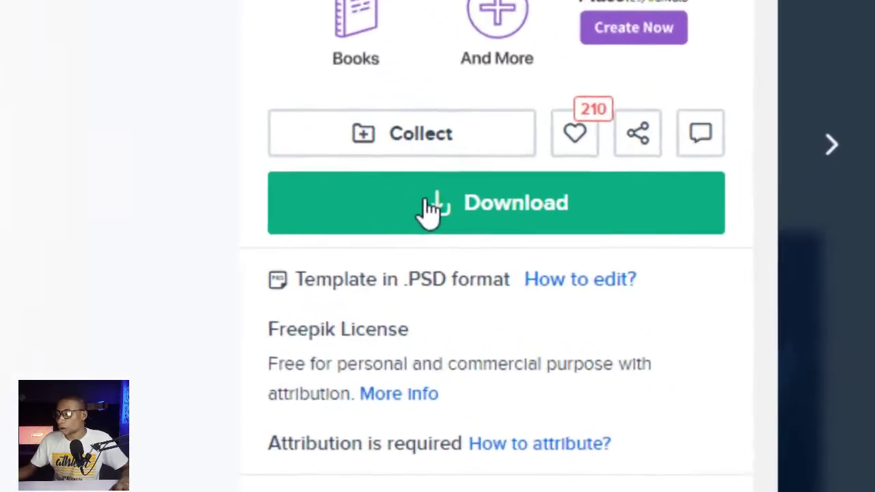
{"action": "left_click", "coordinate": [675, 286]}
{"action": "left_click", "coordinate": [464, 486]}
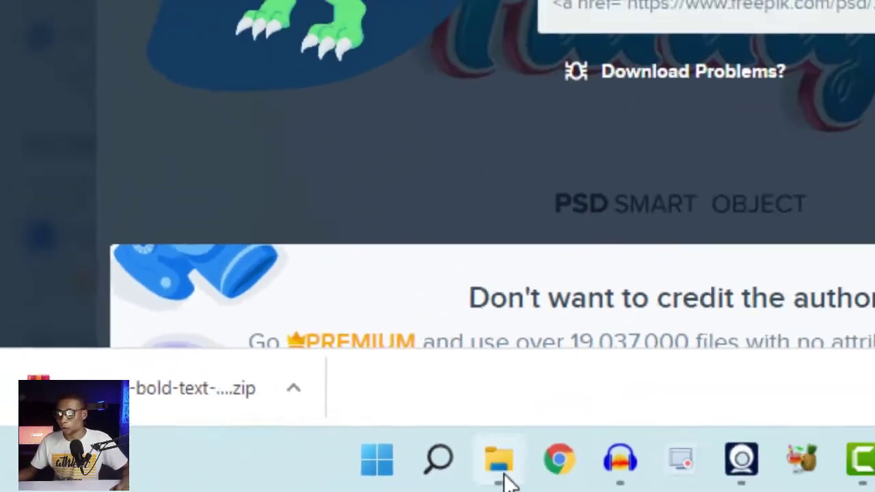
{"action": "left_click", "coordinate": [704, 448]}
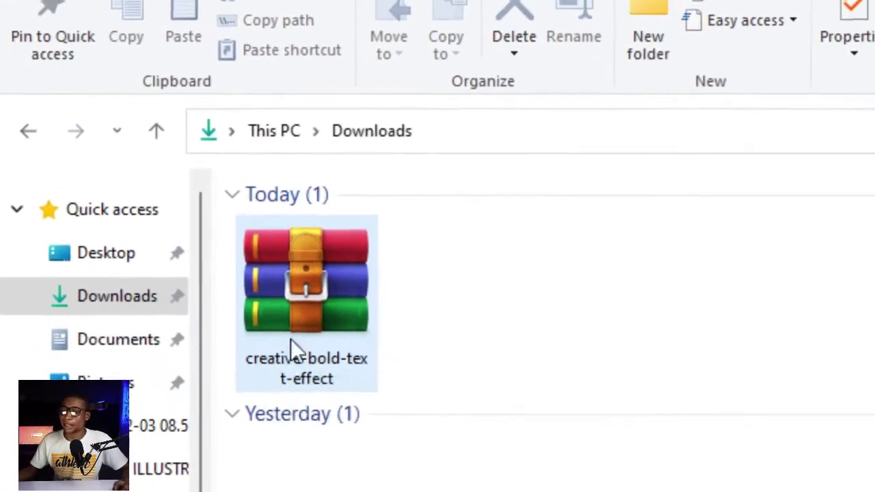
Extract the creative-bold-text-effect zip into its own folder in Downloads
{"action": "left_click", "coordinate": [267, 260]}
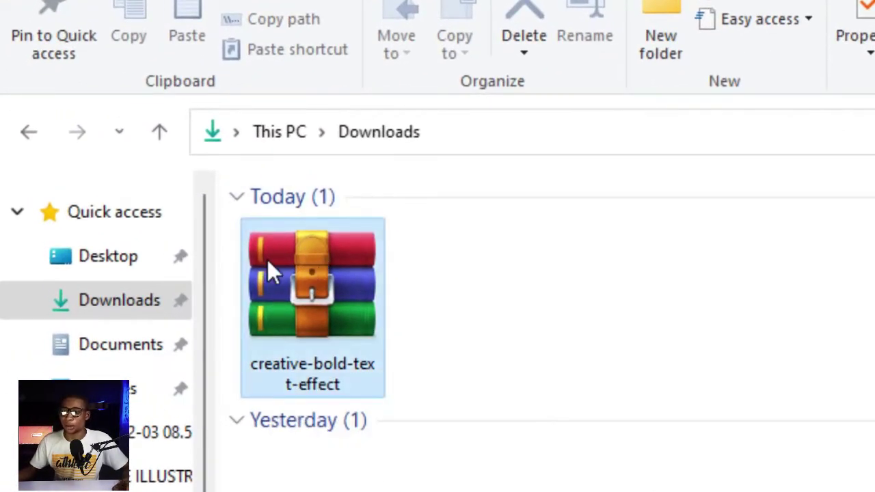
{"action": "right_click", "coordinate": [268, 260]}
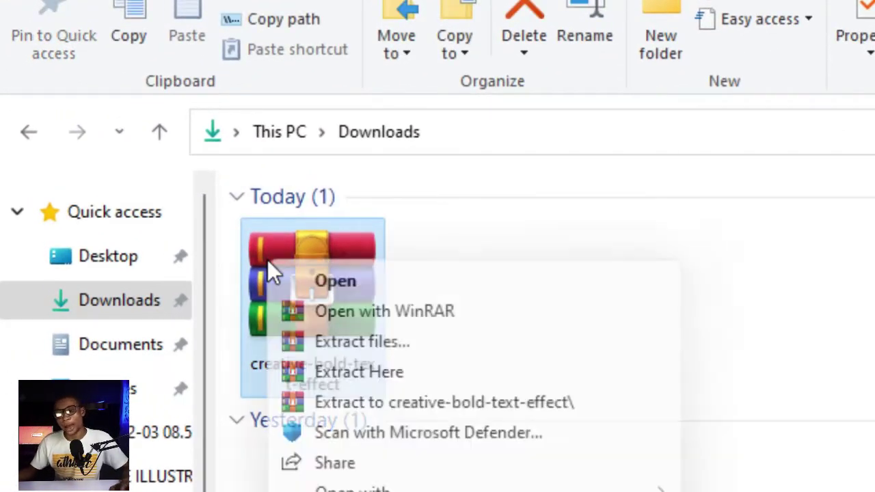
{"action": "left_click", "coordinate": [458, 402]}
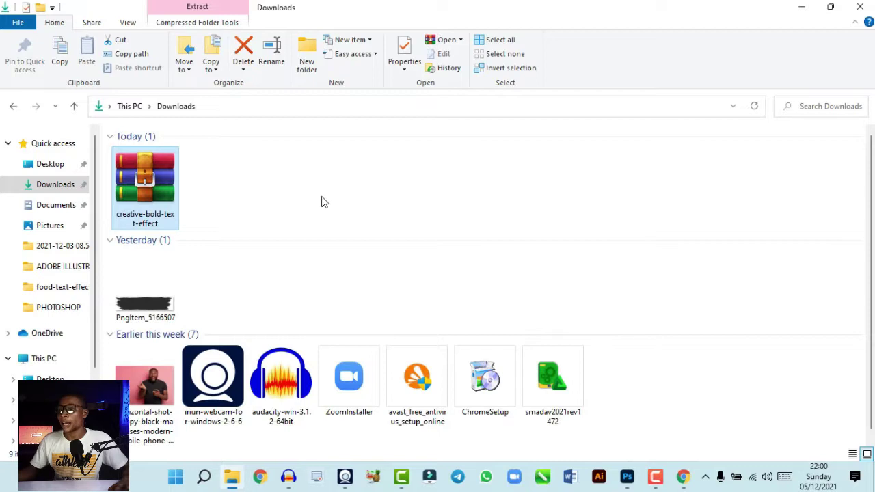
Open the extracted folder and open the 5670986 PSD template in Photoshop
{"action": "left_click", "coordinate": [237, 177]}
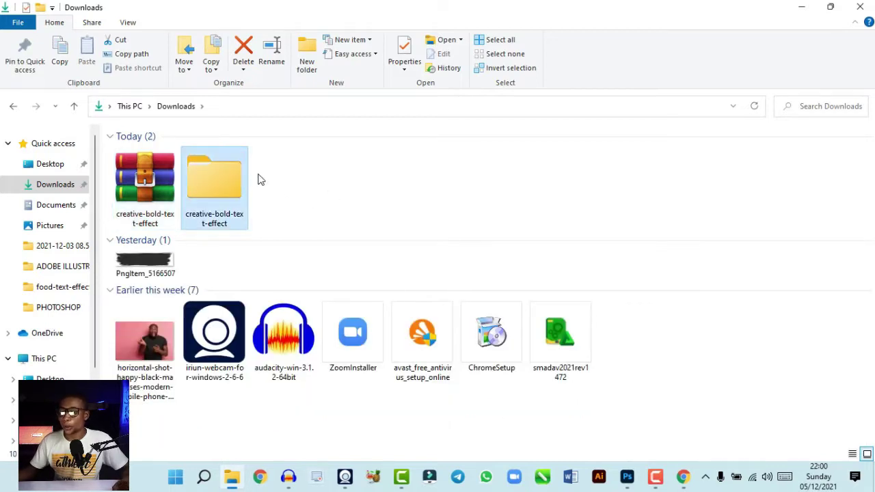
{"action": "key", "text": "Return"}
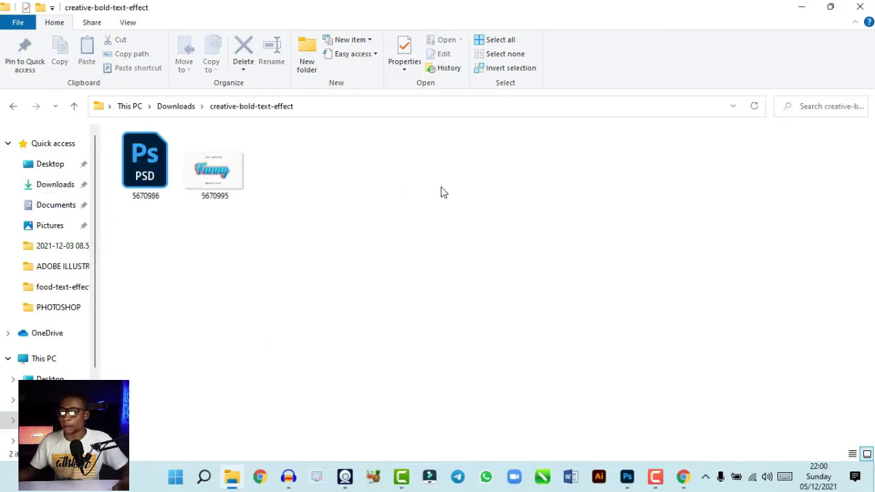
{"action": "left_click", "coordinate": [158, 160]}
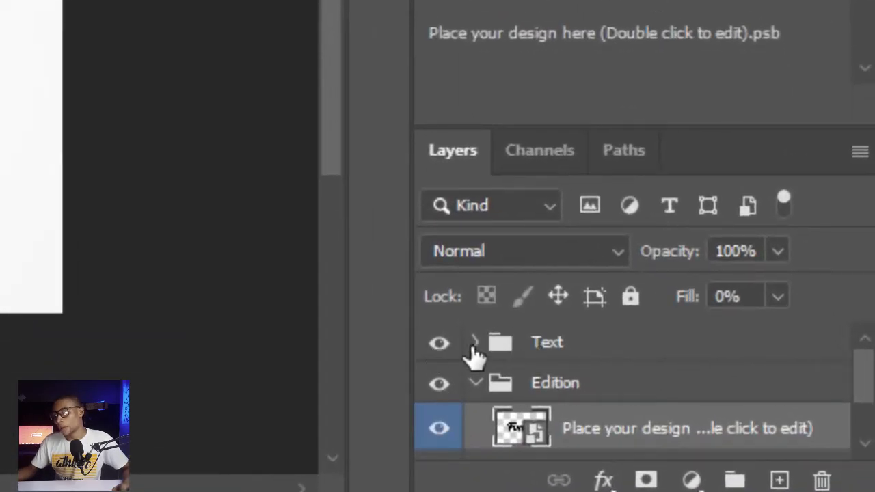
Turn off visibility of the Text layer group, keeping the Edition group visible
{"action": "left_click", "coordinate": [438, 347]}
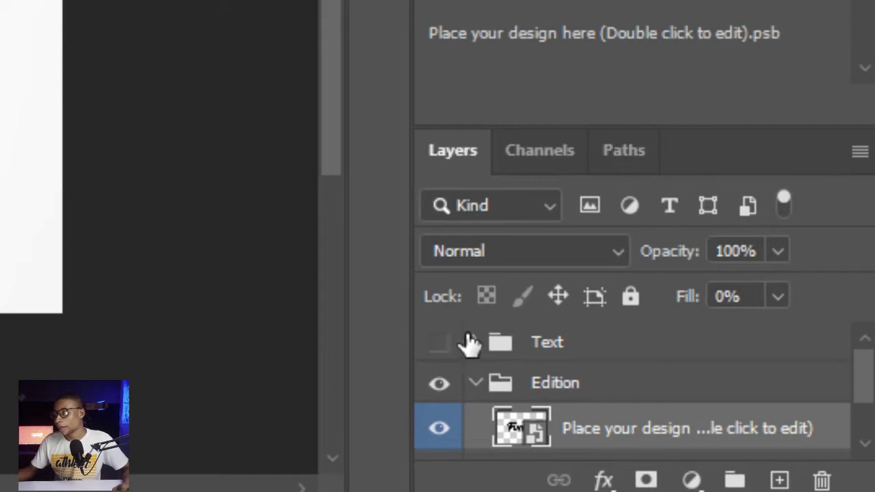
{"action": "left_click", "coordinate": [438, 343]}
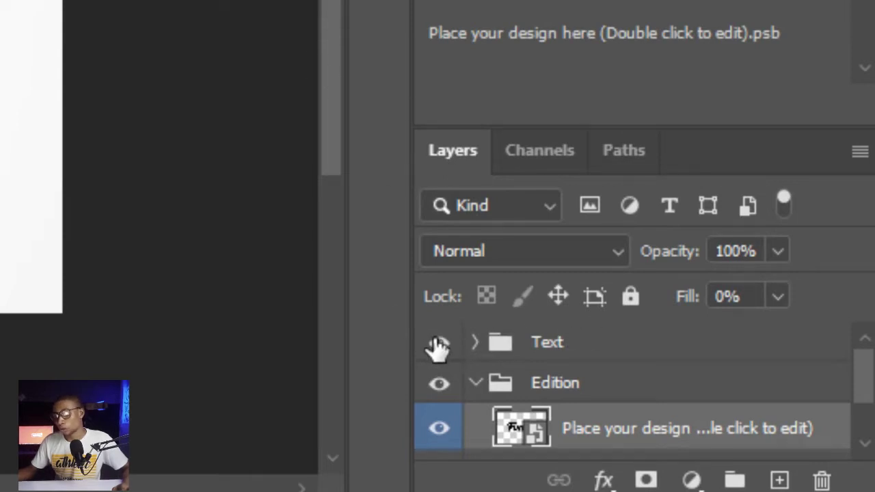
{"action": "left_click", "coordinate": [438, 342]}
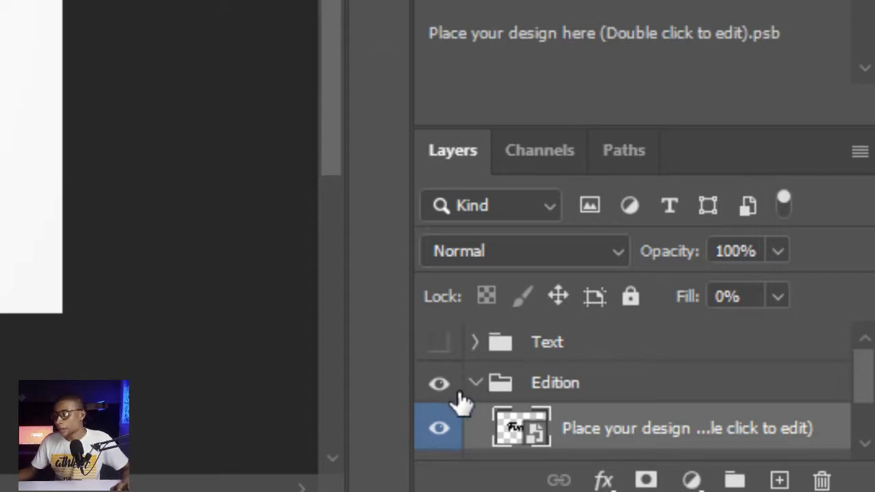
{"action": "scroll", "coordinate": [544, 414], "scroll_direction": "down", "scroll_amount": 2}
{"action": "scroll", "coordinate": [547, 404], "scroll_direction": "up", "scroll_amount": 2}
{"action": "scroll", "coordinate": [526, 383], "scroll_direction": "down", "scroll_amount": 2}
{"action": "scroll", "coordinate": [514, 384], "scroll_direction": "up", "scroll_amount": 2}
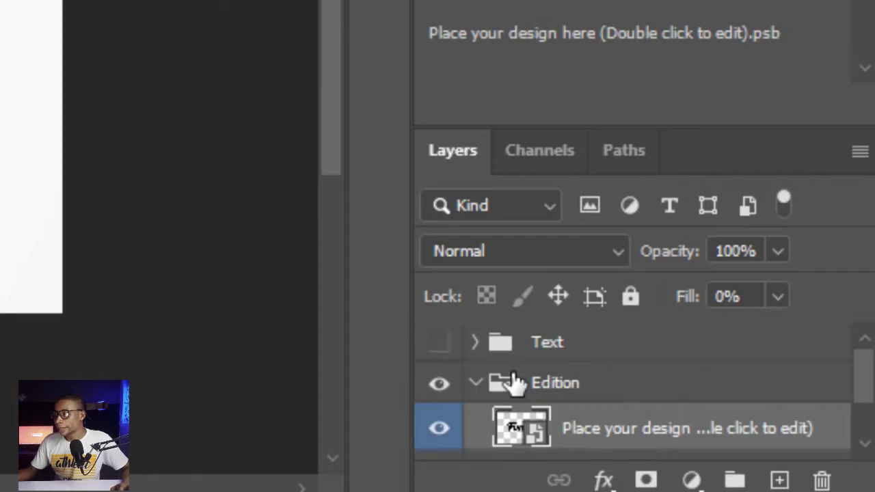
{"action": "scroll", "coordinate": [498, 419], "scroll_direction": "down", "scroll_amount": 1}
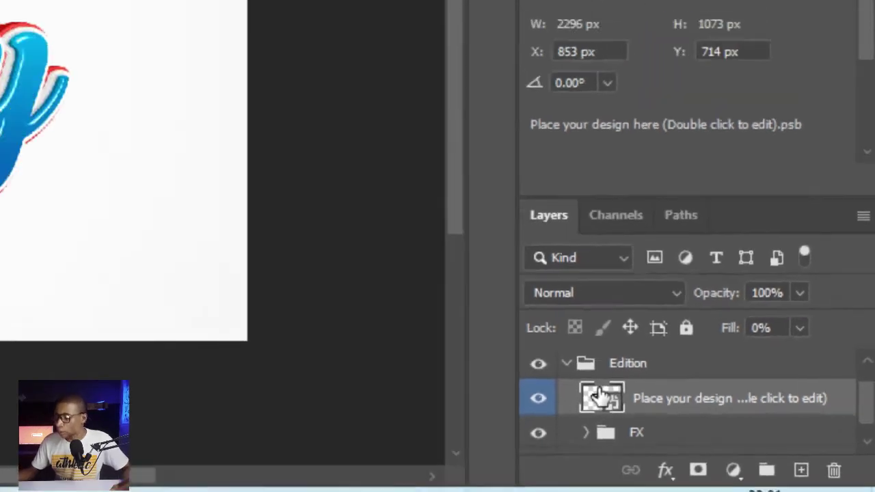
Open the 'Place your design here' smart object and replace the missing Arthines font with Myriad Pro
{"action": "double_click", "coordinate": [520, 386]}
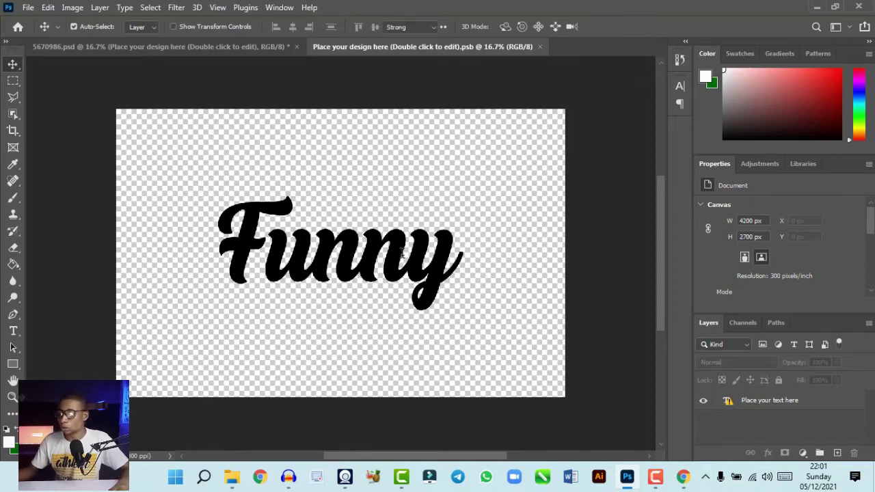
{"action": "key", "text": "t"}
{"action": "left_click", "coordinate": [338, 242]}
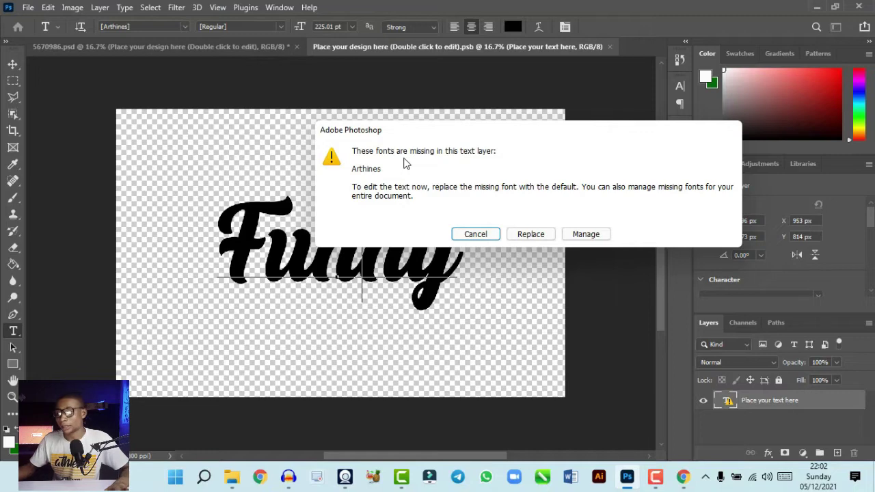
{"action": "key", "text": "Return"}
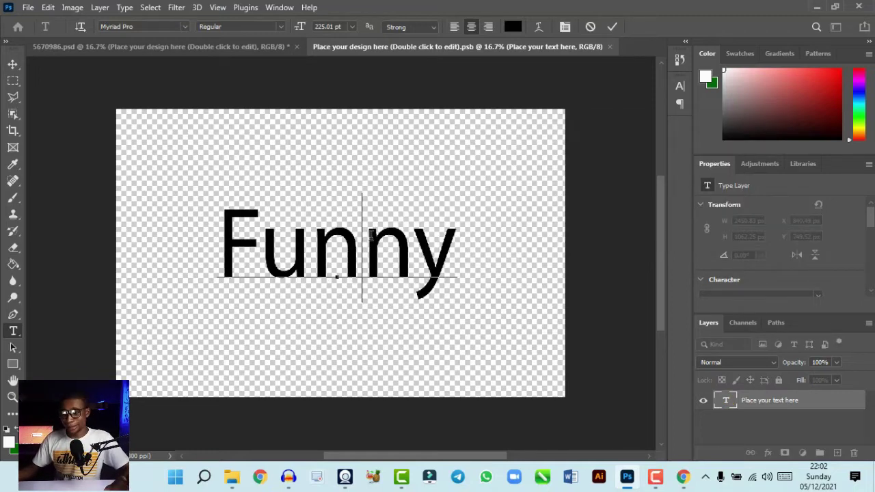
Change the 'Funny' text's font to Gotham Ultra
{"action": "key", "text": "ctrl+a"}
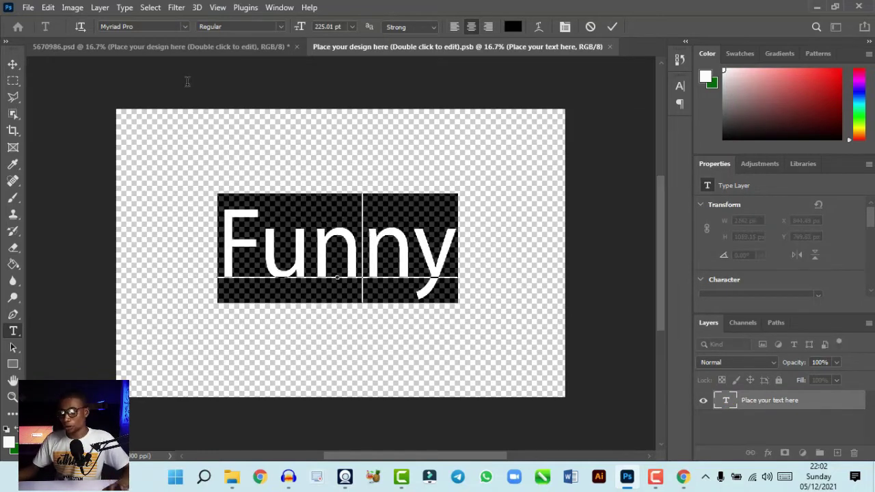
{"action": "left_click", "coordinate": [164, 28]}
{"action": "type", "text": "g"}
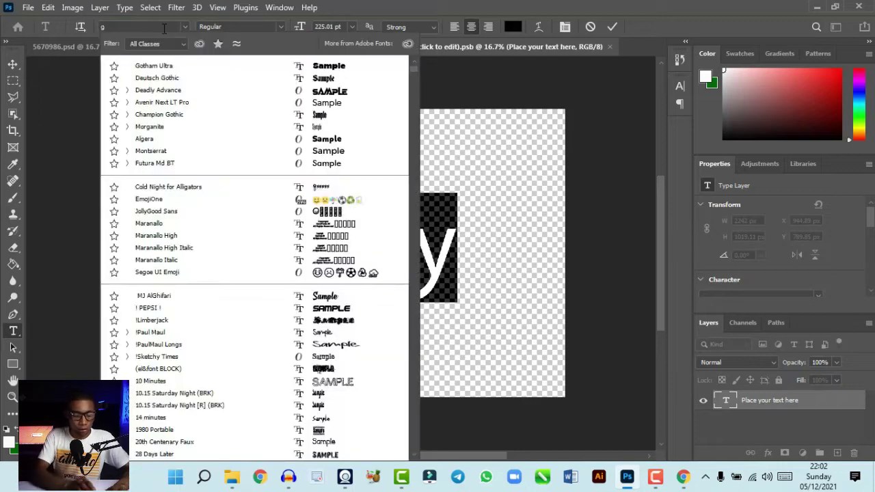
{"action": "type", "text": "ot"}
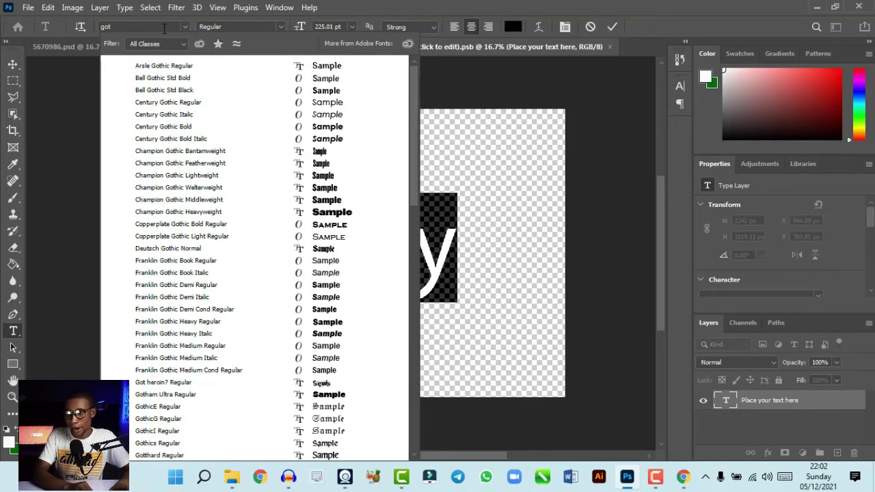
{"action": "left_click", "coordinate": [166, 394]}
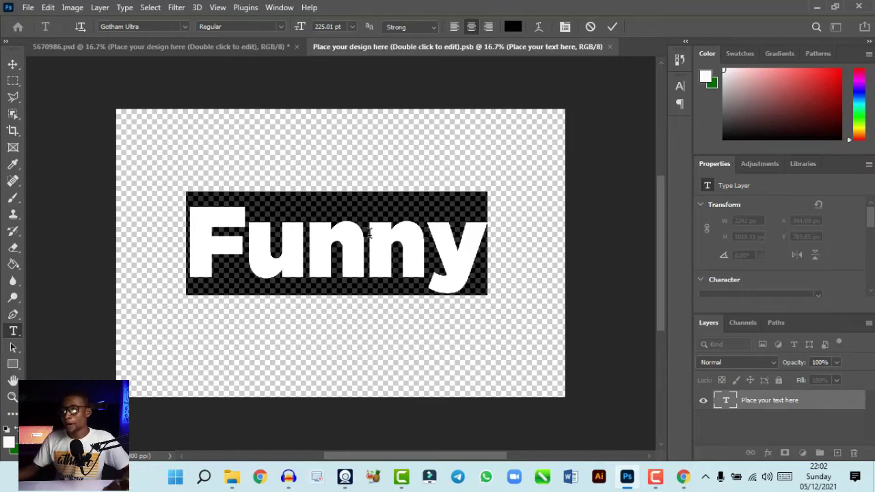
{"action": "key", "text": "Left"}
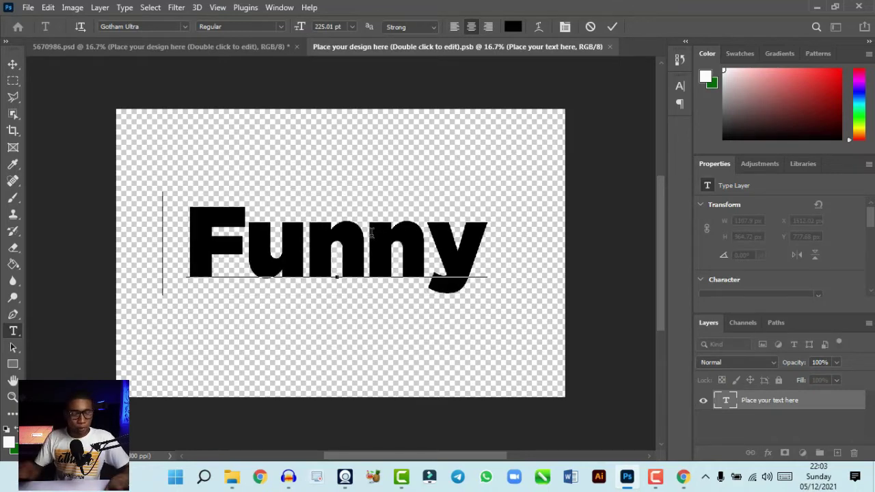
{"action": "key", "text": "ctrl+a"}
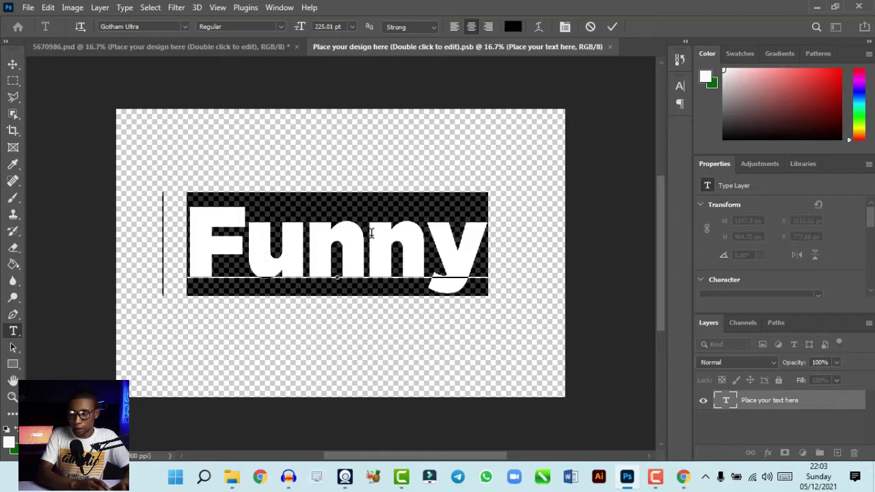
Replace the text with 'Text' and 'Effect' on two lines
{"action": "type", "text": "Text"}
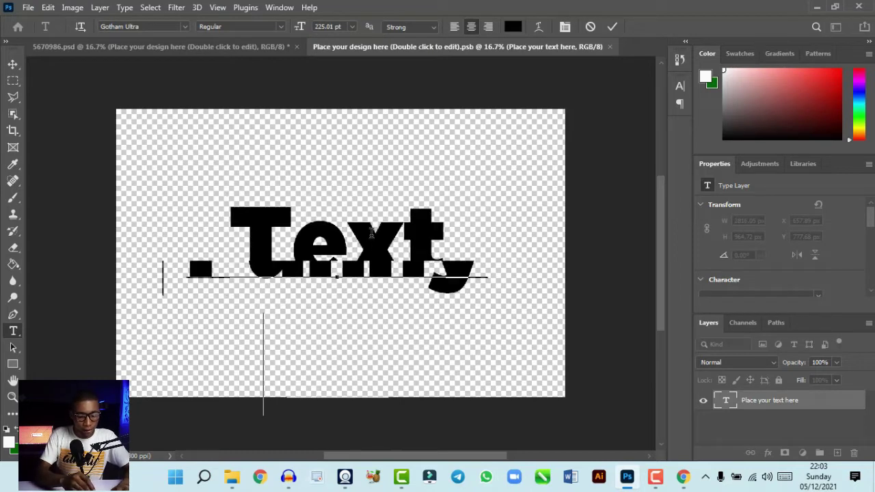
{"action": "key", "text": "Return"}
{"action": "type", "text": "Effect"}
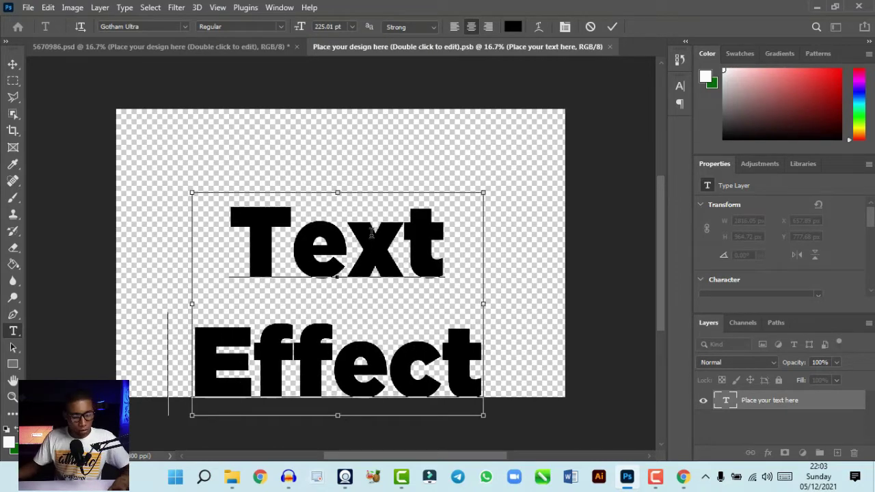
{"action": "key", "text": "ctrl+a"}
{"action": "left_click", "coordinate": [443, 244]}
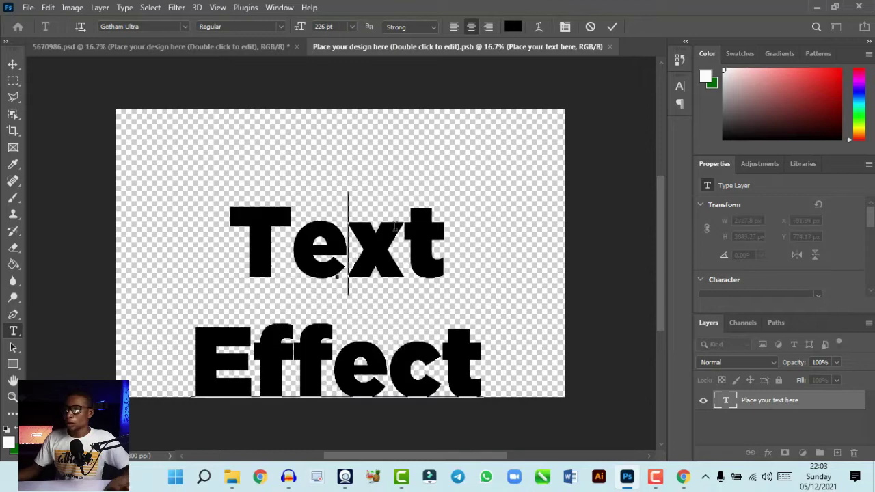
Enlarge the word 'Text' to 300 pt, then select all the text
{"action": "left_click_drag", "start_coordinate": [444, 229], "coordinate": [253, 228]}
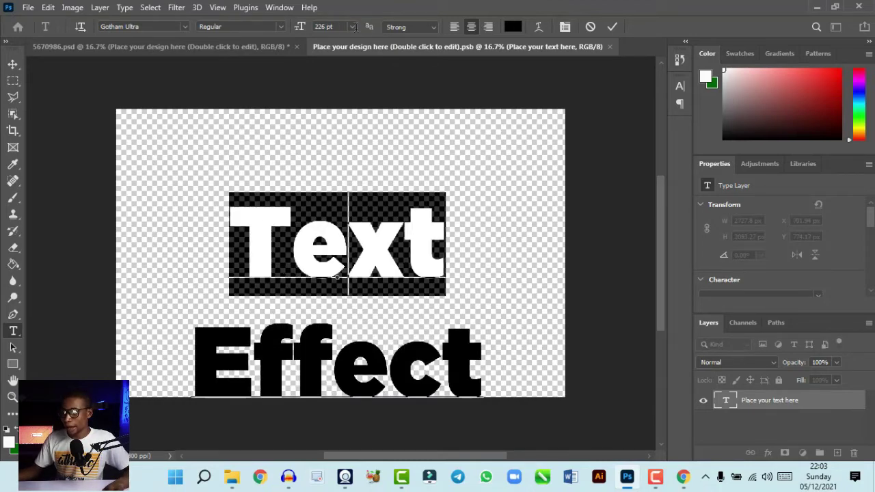
{"action": "left_click", "coordinate": [322, 26]}
{"action": "type", "text": "3"}
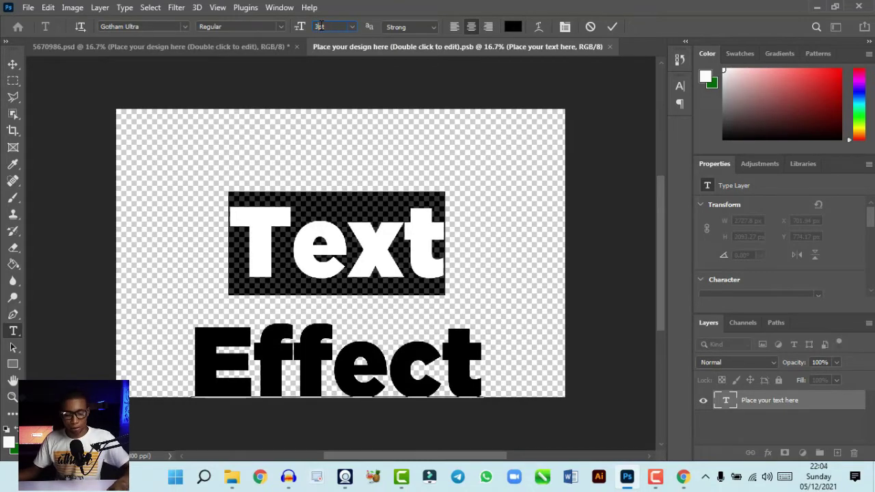
{"action": "type", "text": "00"}
{"action": "key", "text": "Return"}
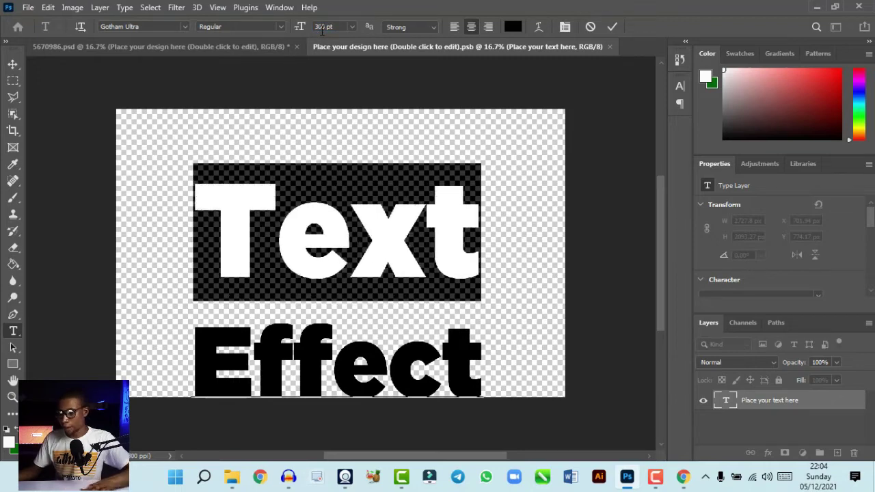
{"action": "left_click", "coordinate": [434, 226]}
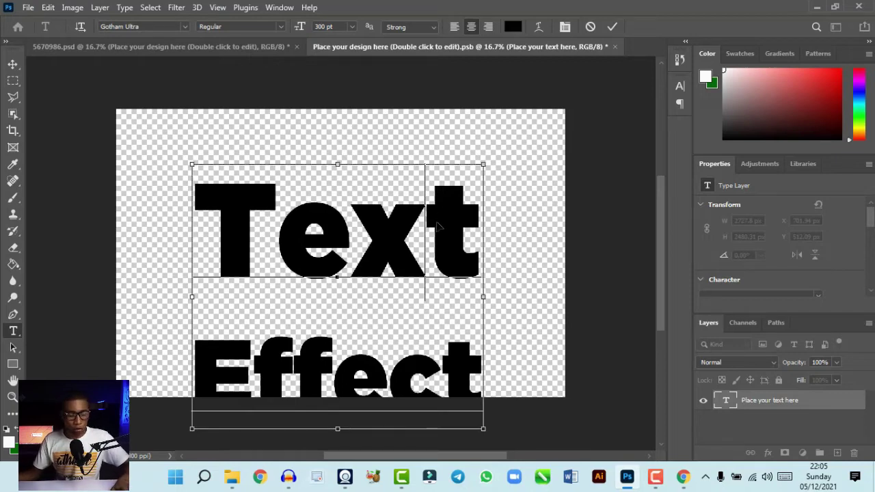
{"action": "key", "text": "ctrl+a"}
Set the text leading to 200 pt and move the text up to centre it
{"action": "left_click", "coordinate": [564, 27]}
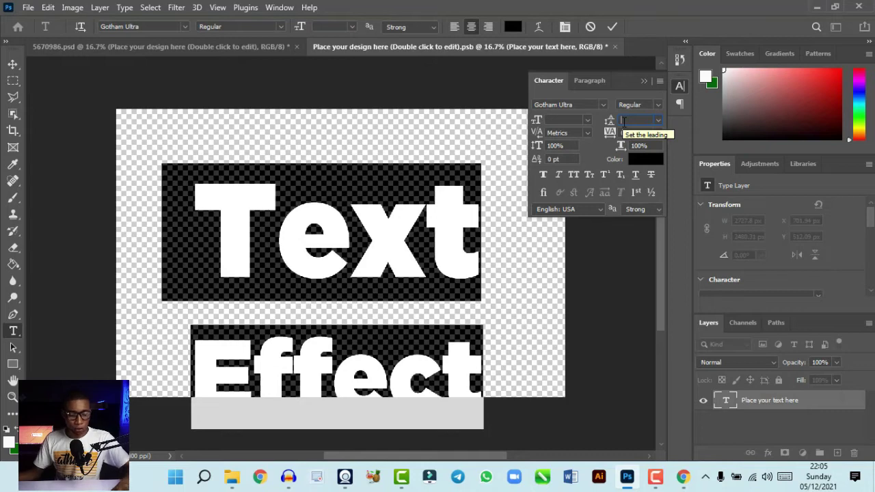
{"action": "type", "text": "200"}
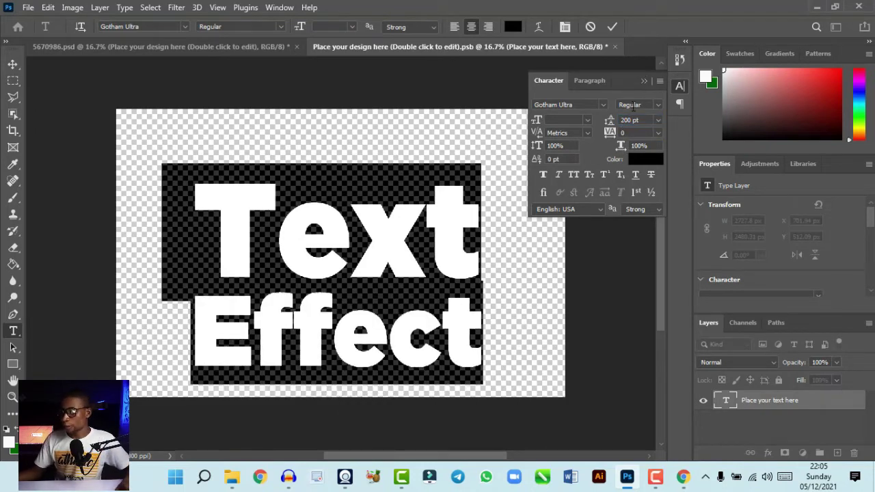
{"action": "left_click", "coordinate": [647, 80]}
{"action": "left_click", "coordinate": [12, 63]}
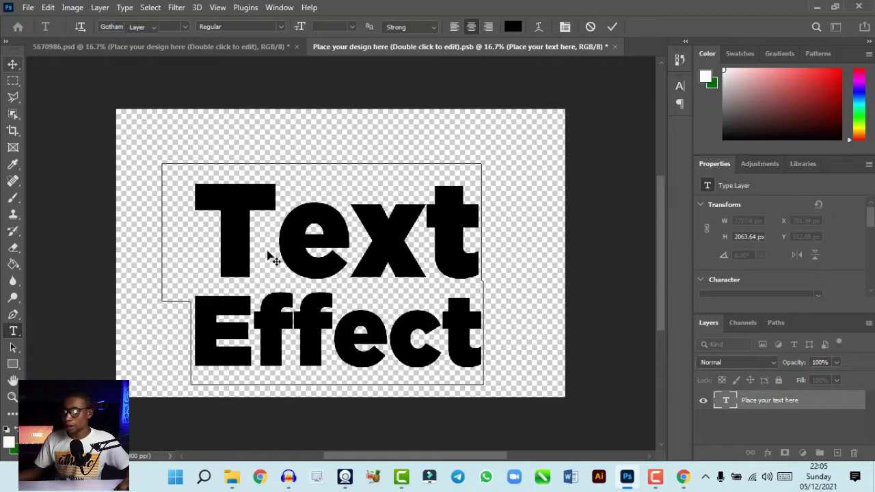
{"action": "left_click_drag", "start_coordinate": [295, 263], "coordinate": [301, 241]}
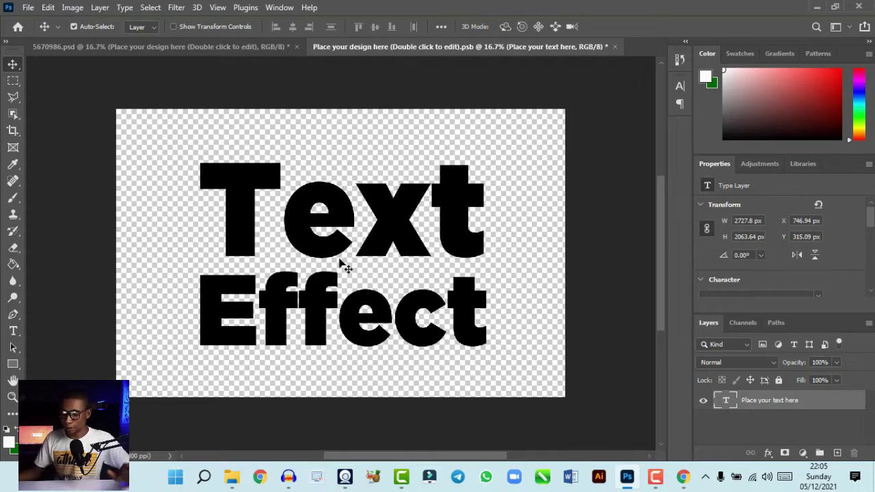
Save the smart object and close it to return to 5670986.psd
{"action": "key", "text": "ctrl"}
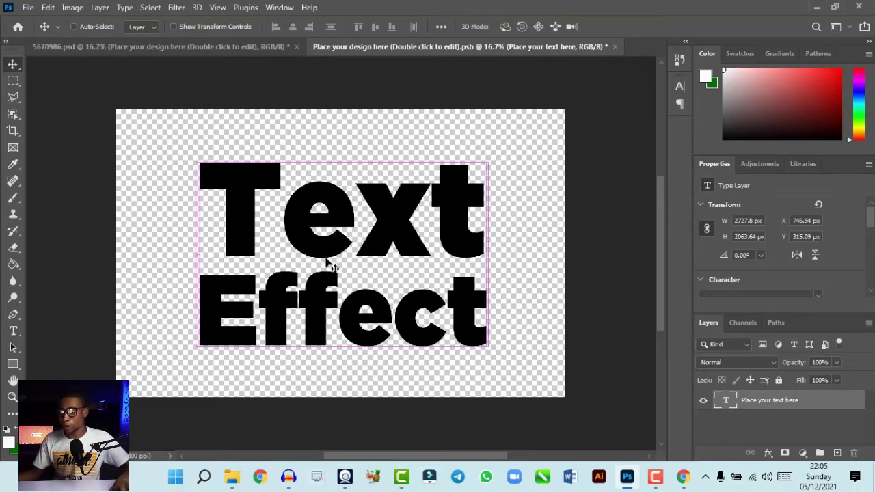
{"action": "key", "text": "ctrl+s"}
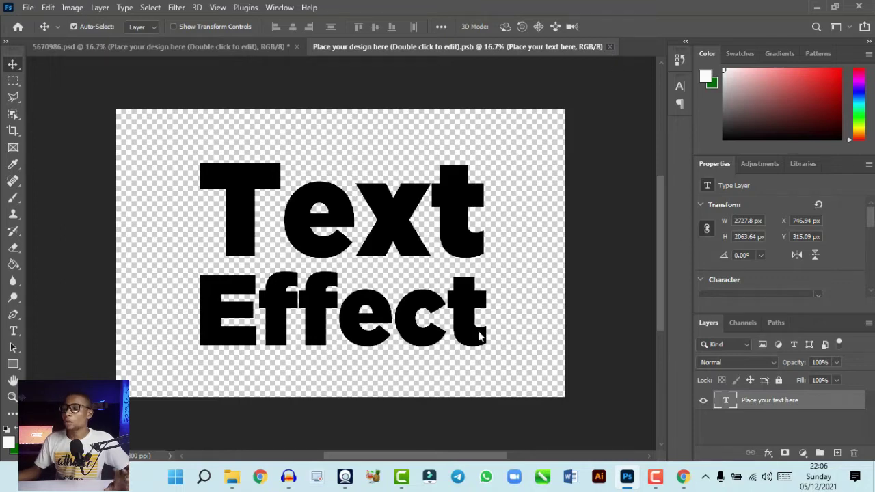
{"action": "key", "text": "ctrl+w"}
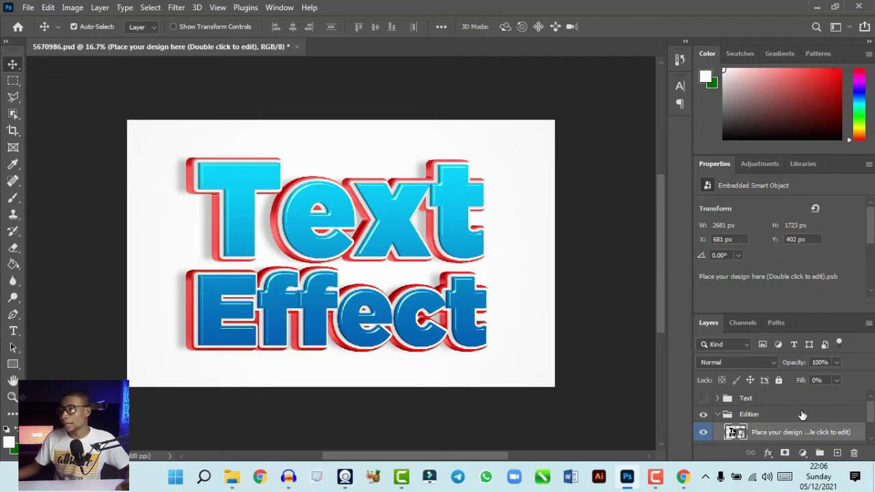
Hide the template's Background layer so the 'Text Effect' lettering shows on transparency
{"action": "scroll", "coordinate": [785, 421], "scroll_direction": "down", "scroll_amount": 2}
{"action": "left_click", "coordinate": [702, 436]}
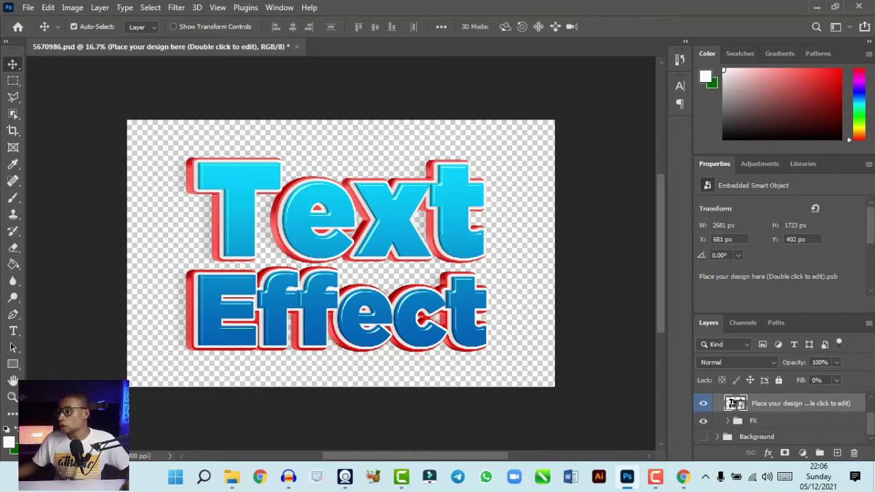
{"action": "scroll", "coordinate": [781, 419], "scroll_direction": "up", "scroll_amount": 1}
{"action": "left_click", "coordinate": [754, 402]}
{"action": "scroll", "coordinate": [754, 403], "scroll_direction": "down", "scroll_amount": 1}
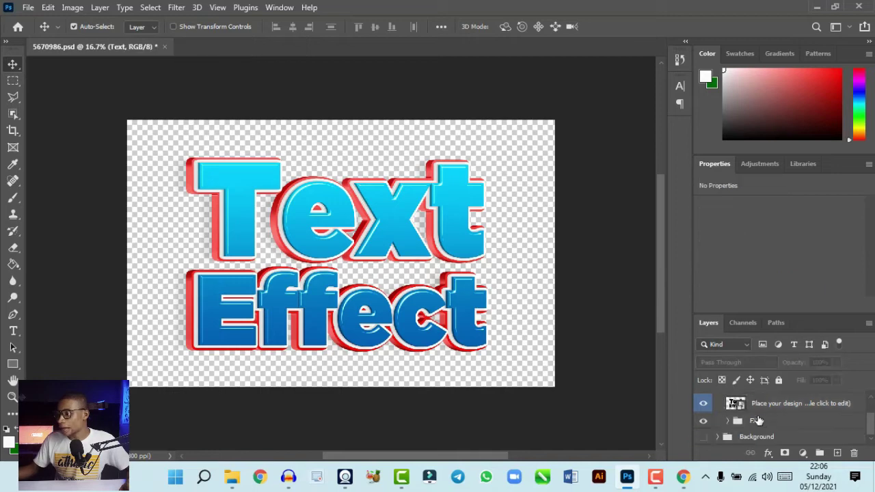
{"action": "left_click", "coordinate": [764, 443]}
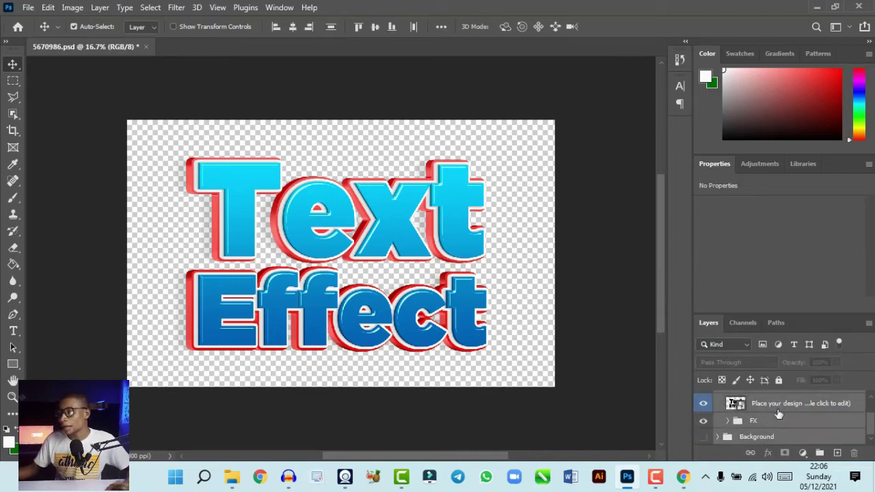
{"action": "scroll", "coordinate": [752, 420], "scroll_direction": "up", "scroll_amount": 1}
{"action": "scroll", "coordinate": [762, 416], "scroll_direction": "down", "scroll_amount": 1}
{"action": "scroll", "coordinate": [761, 418], "scroll_direction": "up", "scroll_amount": 1}
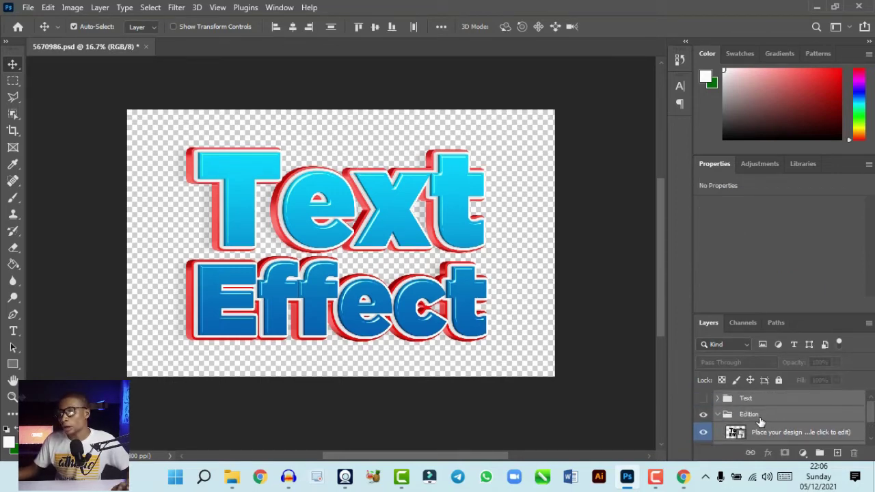
Merge the groups and smart object with Merge Layers and Ctrl+E into one 'Text' pixel layer
{"action": "right_click", "coordinate": [768, 416]}
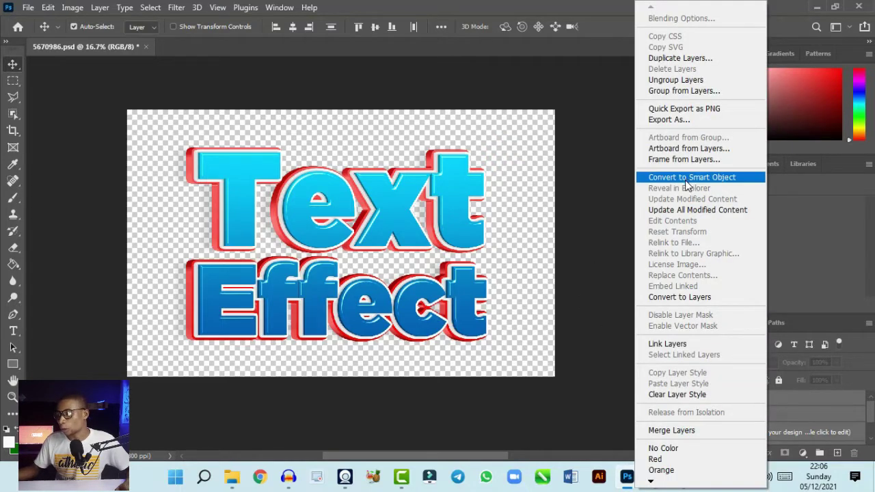
{"action": "left_click", "coordinate": [682, 429]}
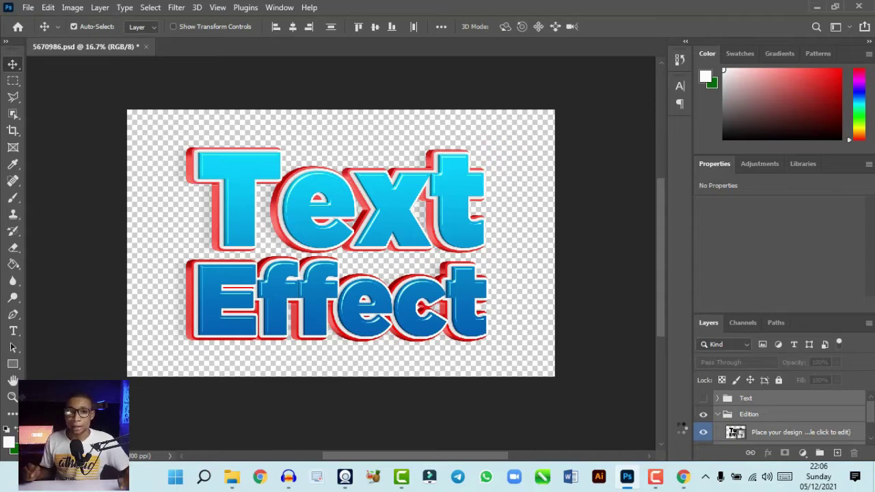
{"action": "key", "text": "ctrl+e"}
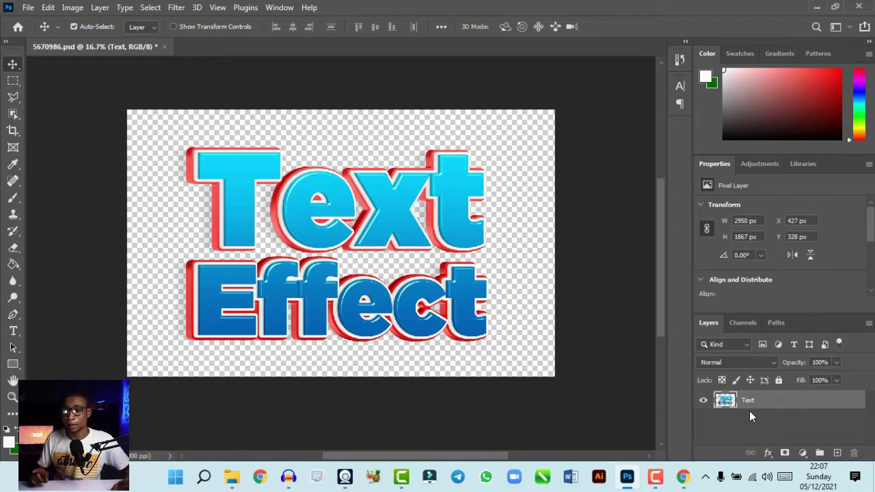
{"action": "left_click", "coordinate": [28, 8]}
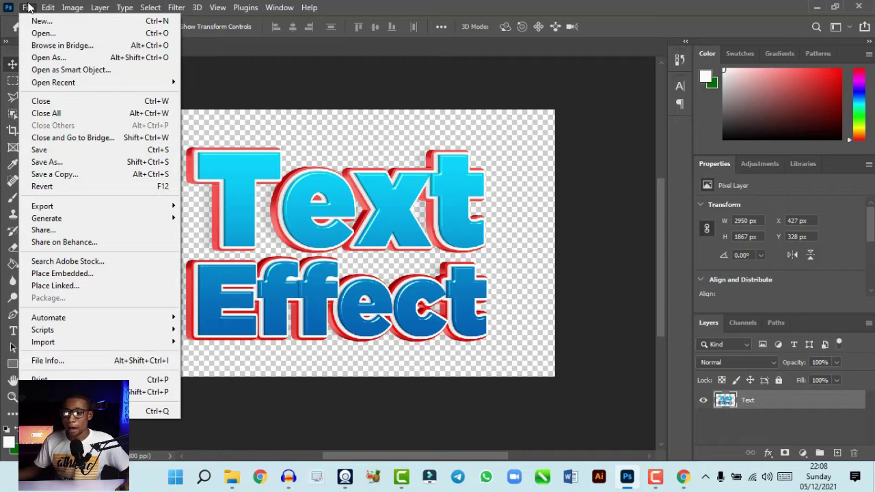
Save a PNG copy '5670986 copy' with default PNG options, then view the download folder in File Explorer
{"action": "left_click", "coordinate": [77, 176]}
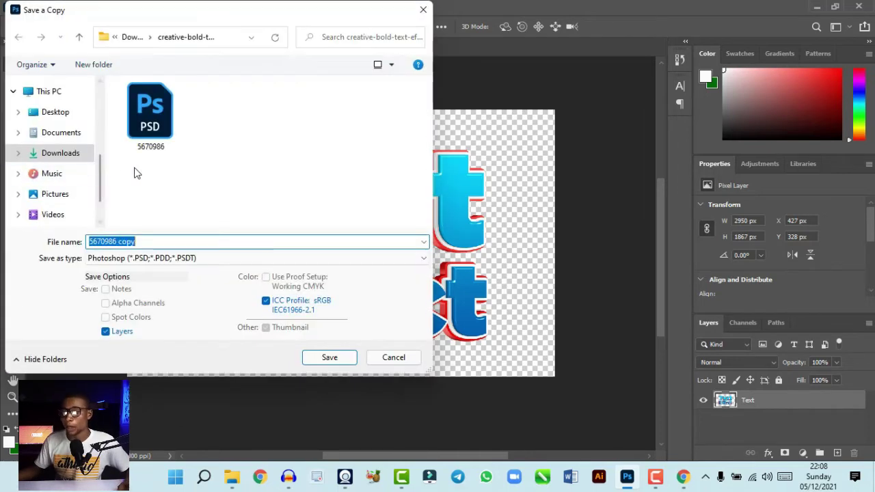
{"action": "left_click", "coordinate": [177, 259]}
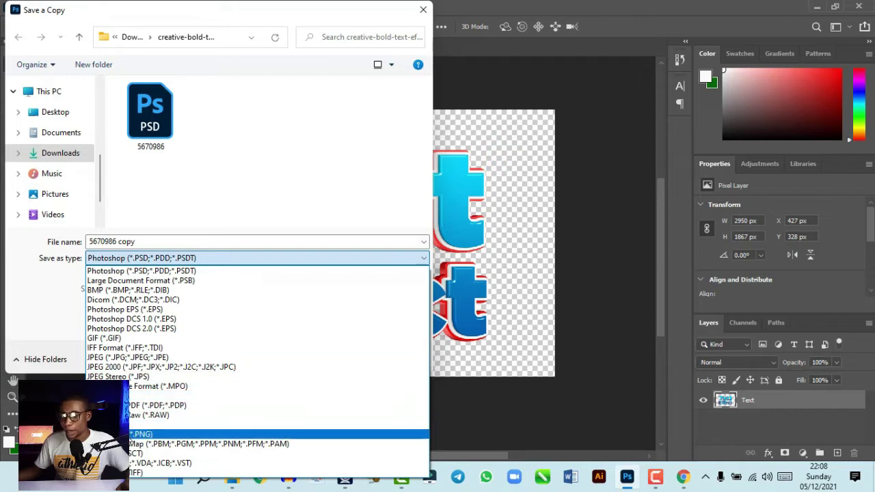
{"action": "left_click", "coordinate": [141, 434]}
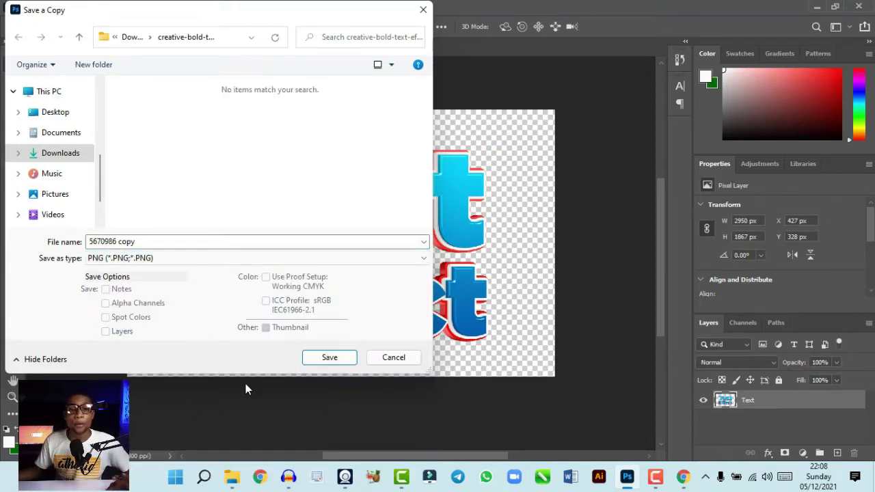
{"action": "left_click", "coordinate": [329, 357]}
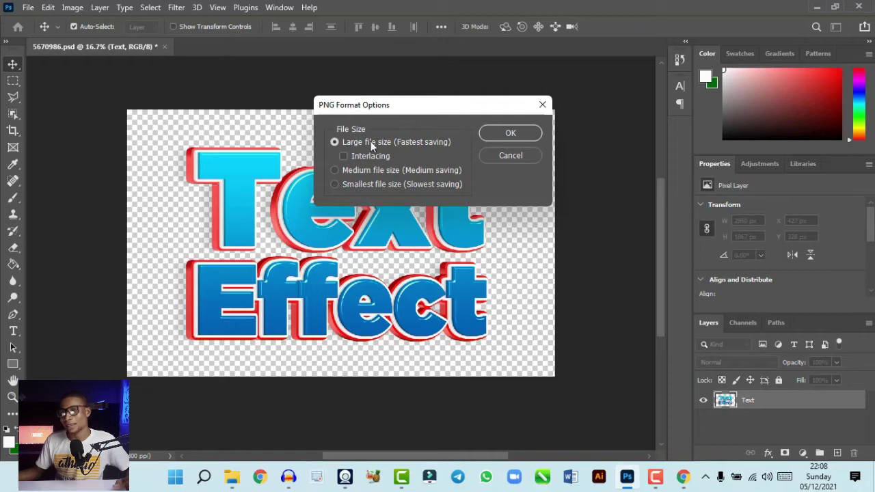
{"action": "left_click", "coordinate": [510, 135]}
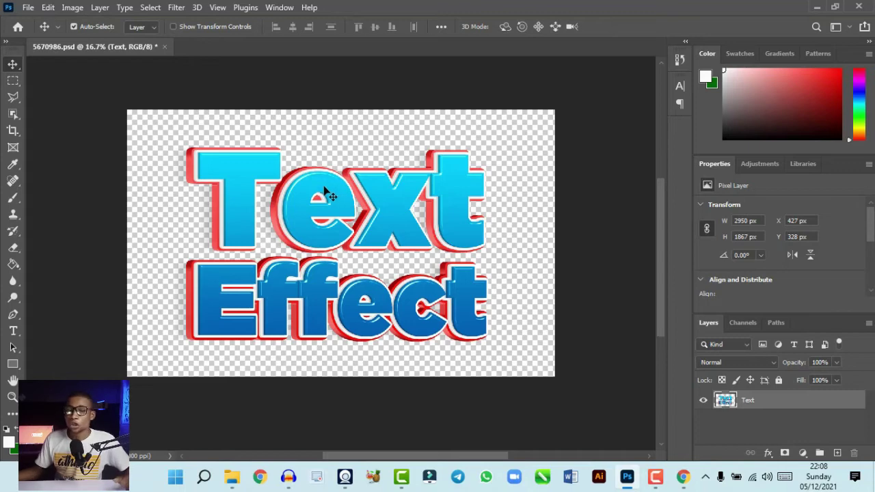
{"action": "left_click", "coordinate": [231, 477]}
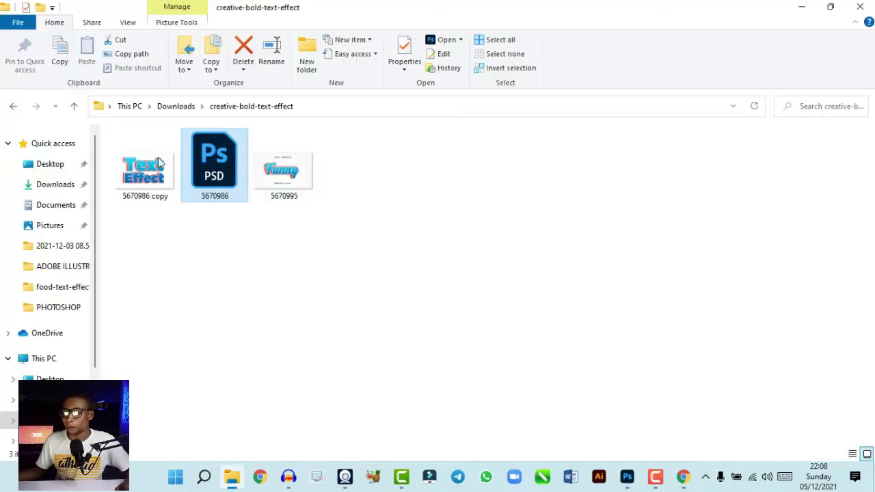